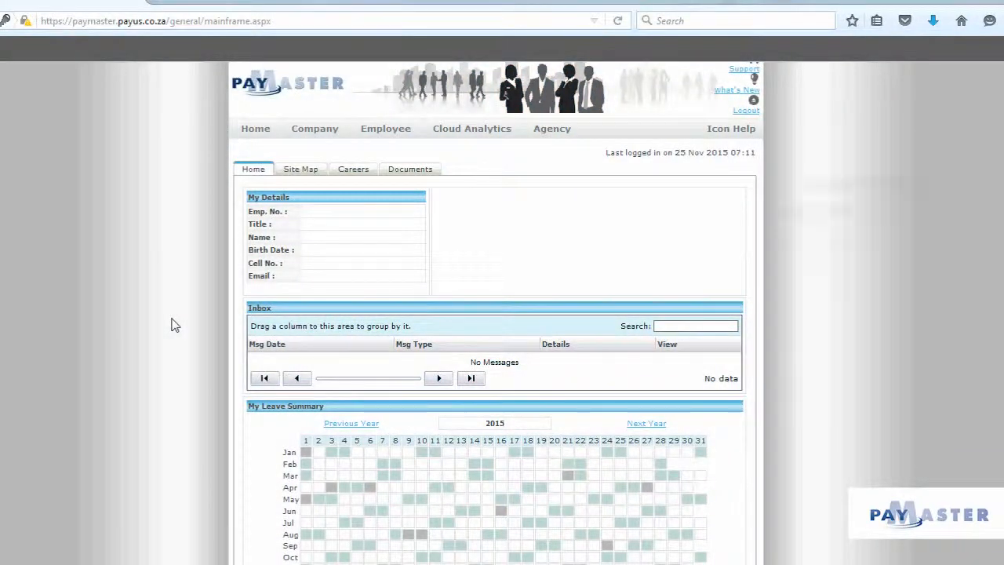
# Step: Open the Security Roles page from the company security settings
pyautogui.click(325, 139)
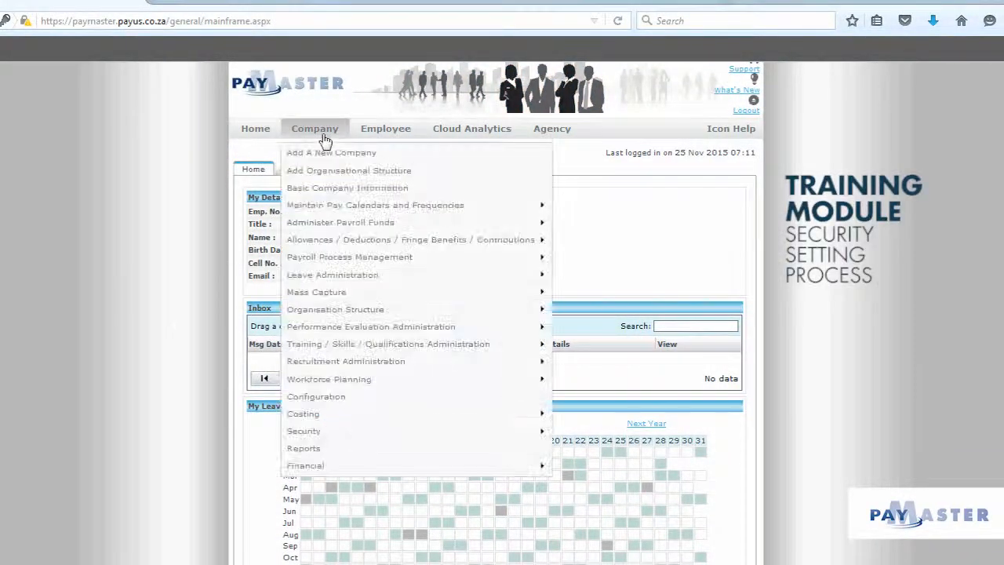
pyautogui.moveTo(347, 435)
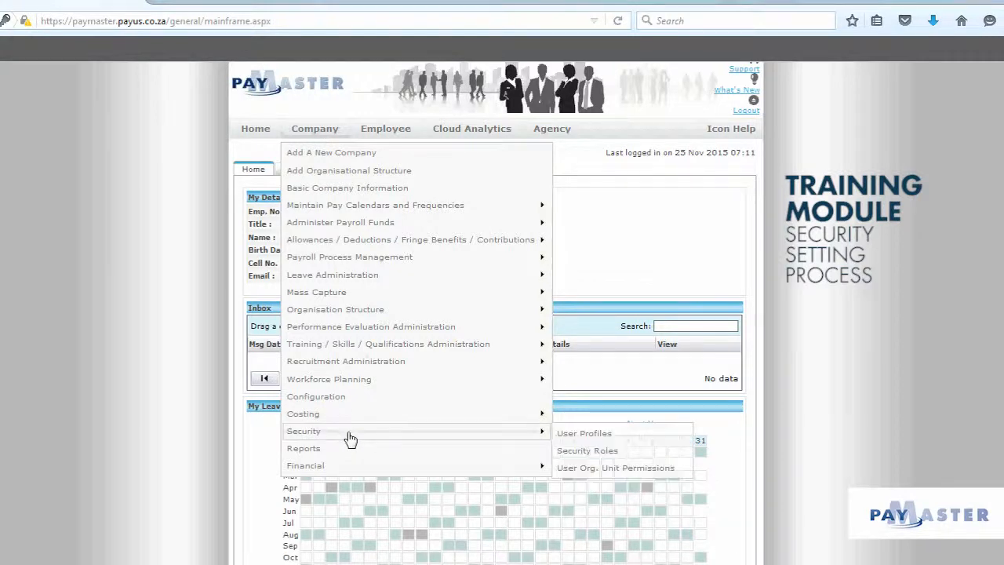
pyautogui.click(589, 452)
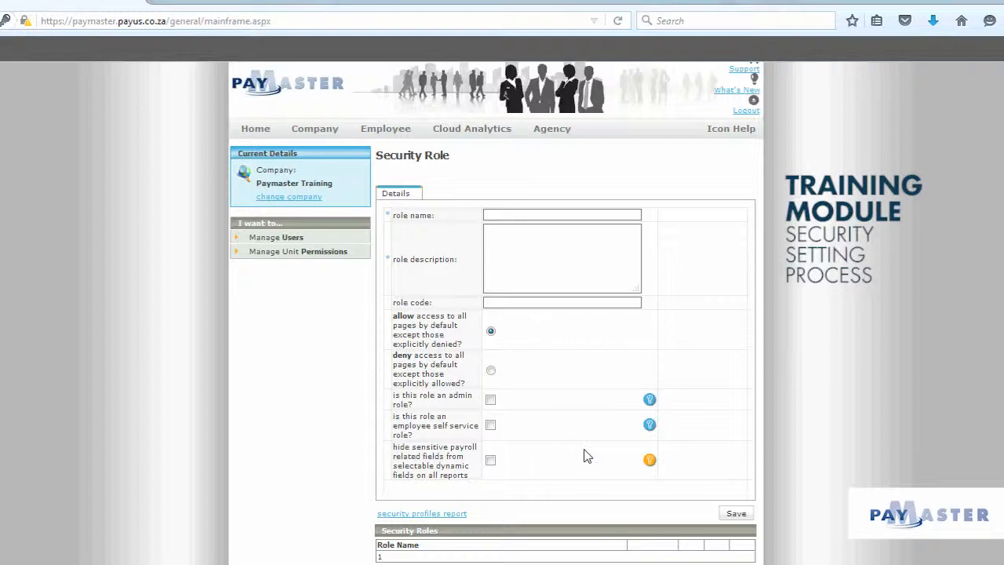
# Step: Name the new security role Leave Administration with the description "can see only leave balances"
pyautogui.click(541, 215)
pyautogui.write('Lea')
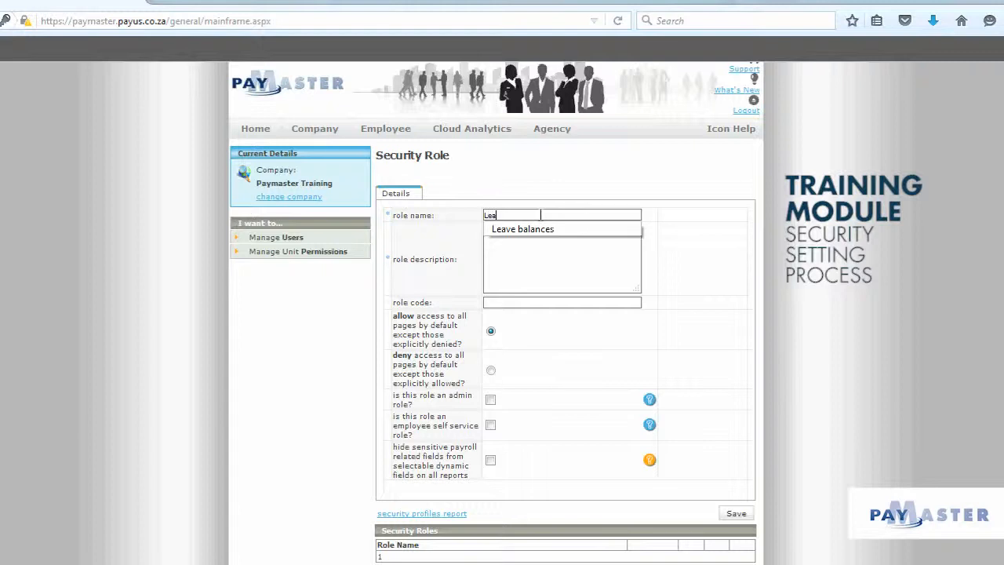
pyautogui.write('ve Admini')
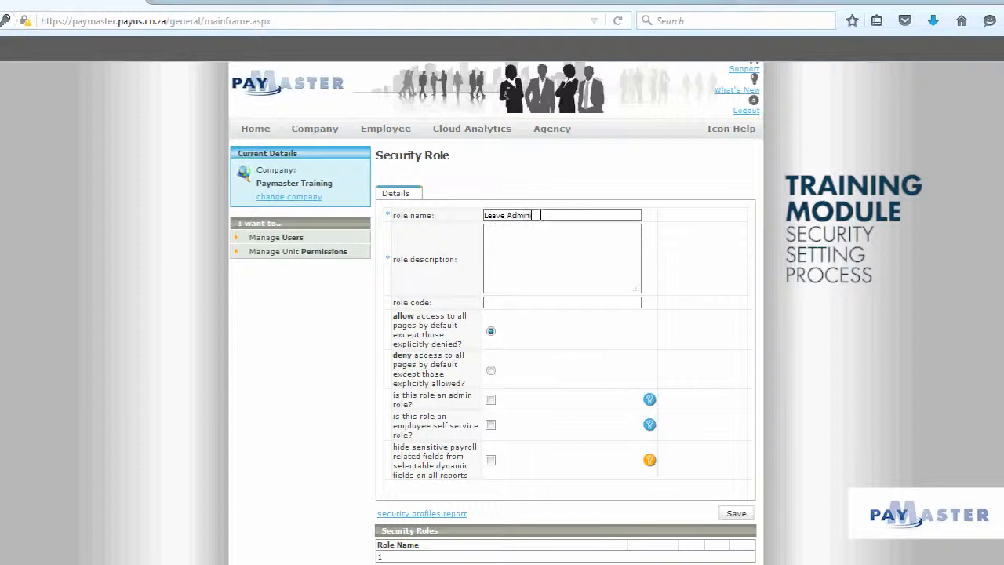
pyautogui.write('stration')
pyautogui.click(537, 248)
pyautogui.write('can see only leave balances')
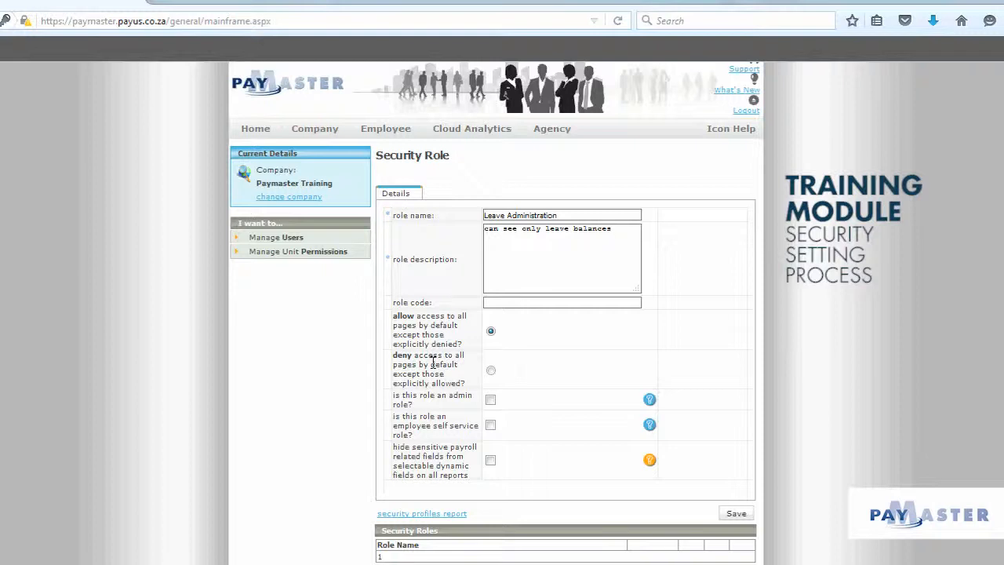
# Step: Set the role to deny access to all pages by default, hide sensitive payroll fields, and save it
pyautogui.click(491, 372)
pyautogui.click(491, 401)
pyautogui.click(490, 460)
pyautogui.click(737, 514)
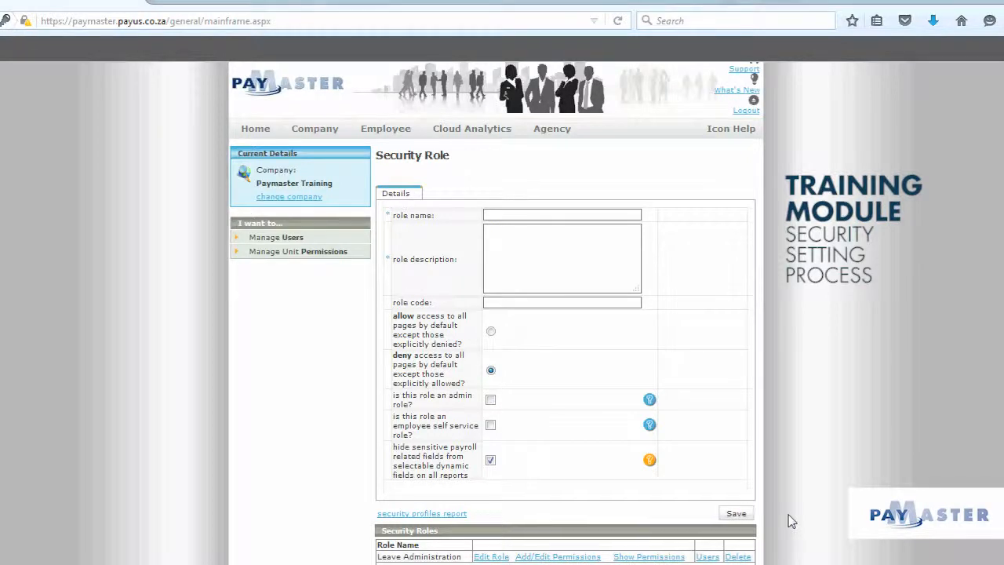
# Step: For the Leave Balances page, allow the page but deny the Leave Value and Leave Value Calculation columns, then save
pyautogui.scroll(-1, 791, 522)
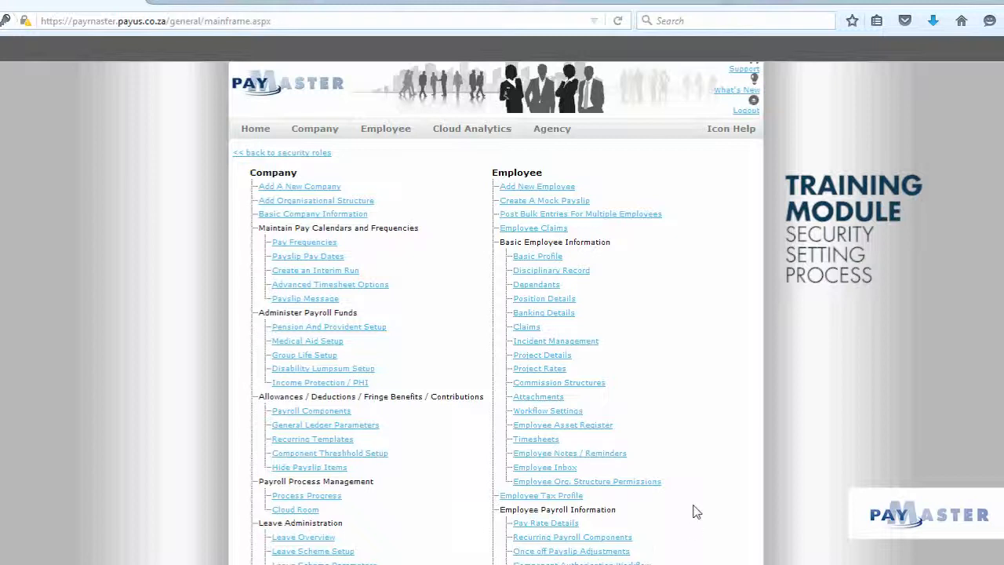
pyautogui.scroll(-2, 693, 504)
pyautogui.scroll(-5, 694, 506)
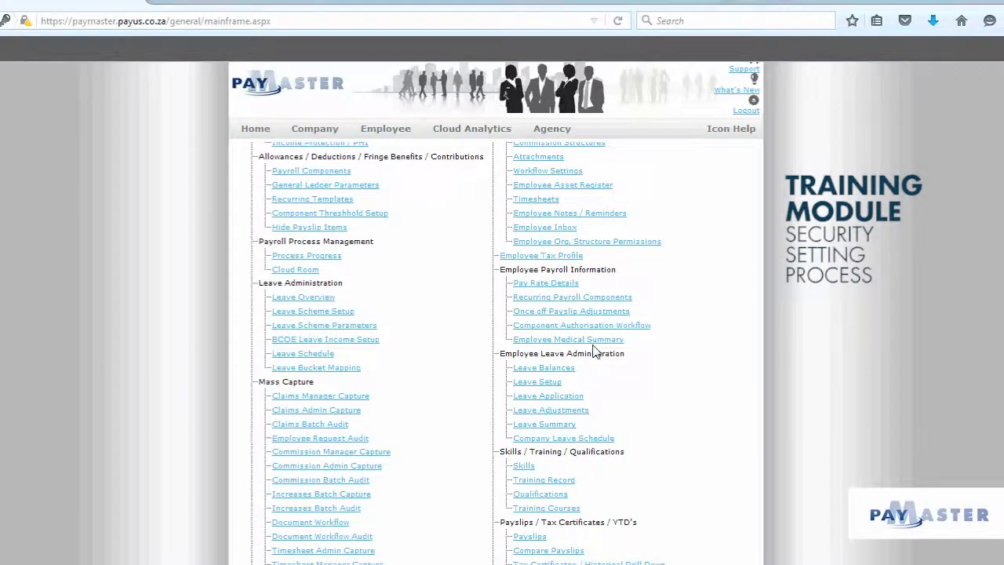
pyautogui.click(561, 371)
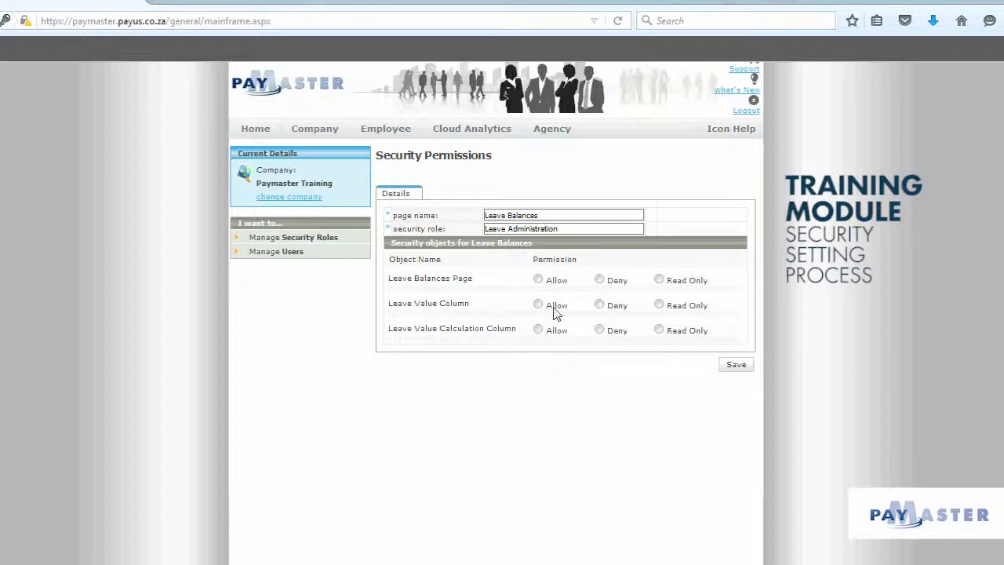
pyautogui.click(538, 281)
pyautogui.click(600, 306)
pyautogui.click(599, 330)
pyautogui.click(733, 371)
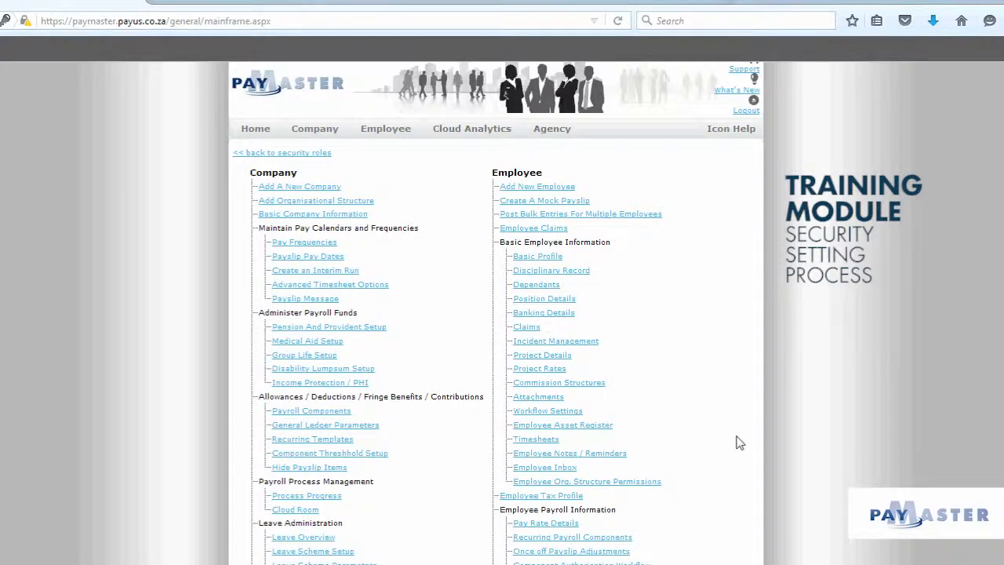
# Step: Return to the security roles and display the Leave Administration role's permissions
pyautogui.click(297, 156)
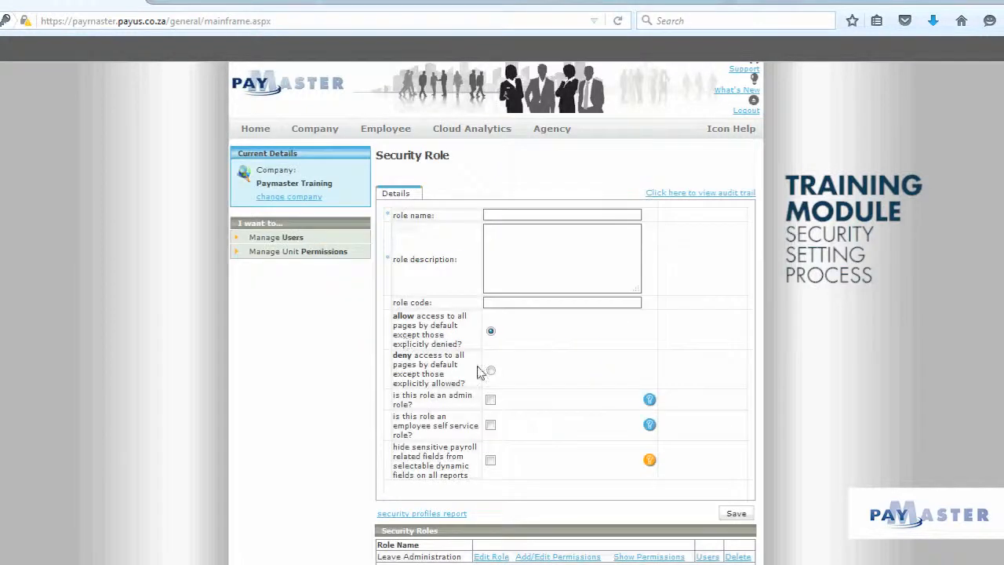
pyautogui.scroll(-1, 734, 436)
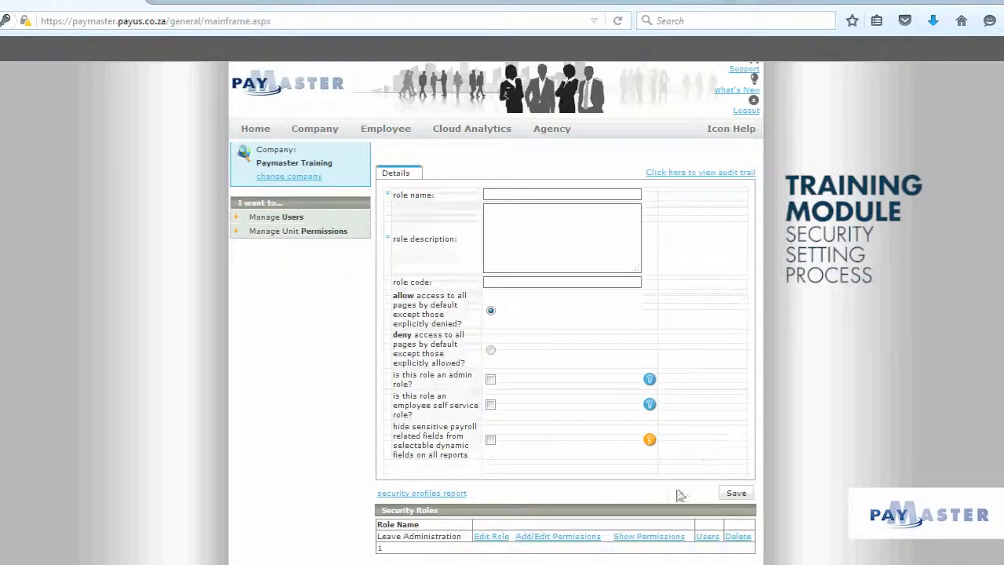
pyautogui.click(649, 537)
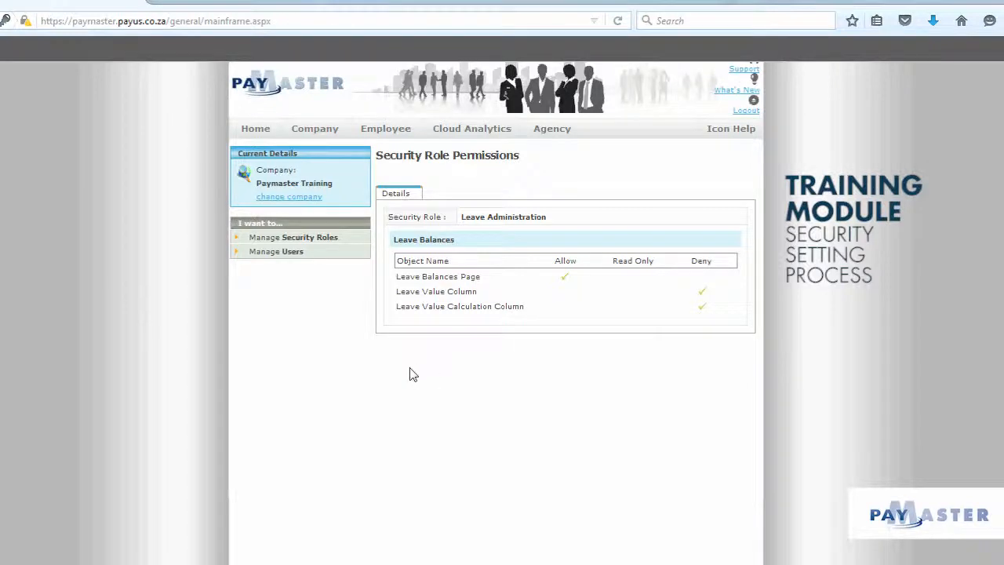
# Step: Create a new user by entering their first name, last name and e-mail address and setting status to Active
pyautogui.click(287, 253)
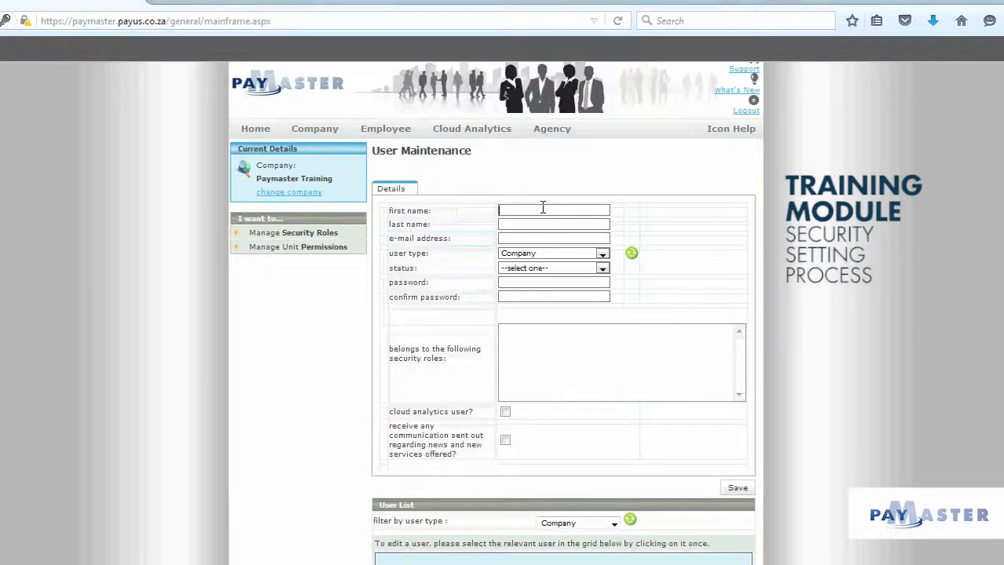
pyautogui.write('Harry')
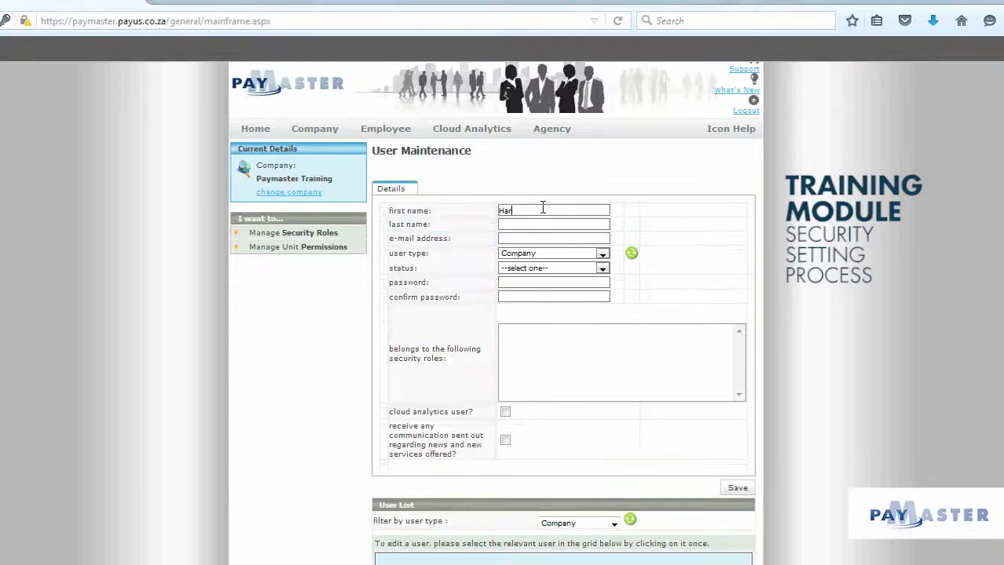
pyautogui.click(536, 223)
pyautogui.write('HJelpdesk')
pyautogui.click(508, 225)
pyautogui.press('BackSpace')
pyautogui.click(512, 239)
pyautogui.write('help@help.com')
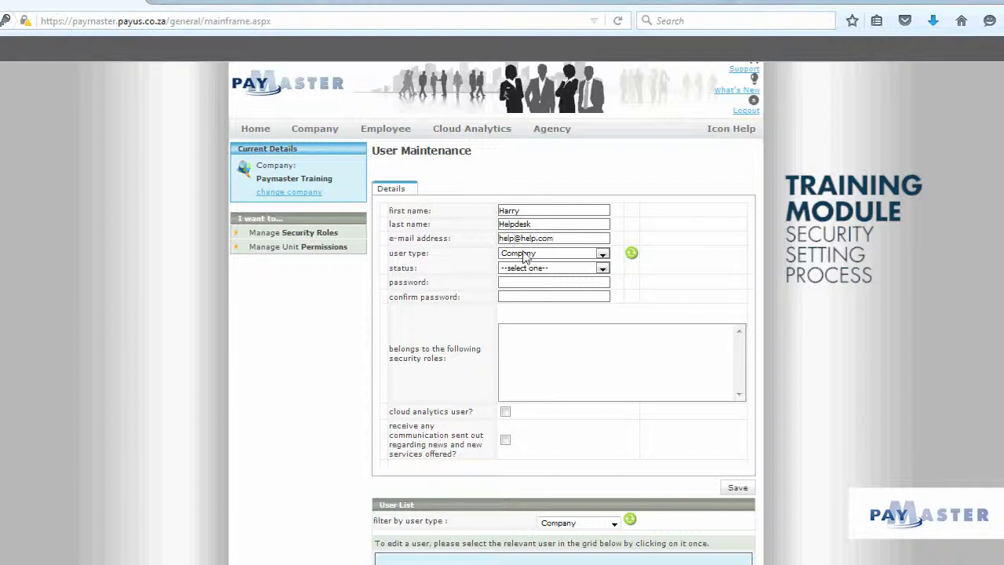
pyautogui.click(537, 268)
pyautogui.click(528, 290)
# Step: Enter and confirm the user's account password, save the user, and dismiss the browser's save-login prompt
pyautogui.write('****')
pyautogui.press('BackSpace')
pyautogui.press('BackSpace')
pyautogui.press('BackSpace')
pyautogui.write('***********')
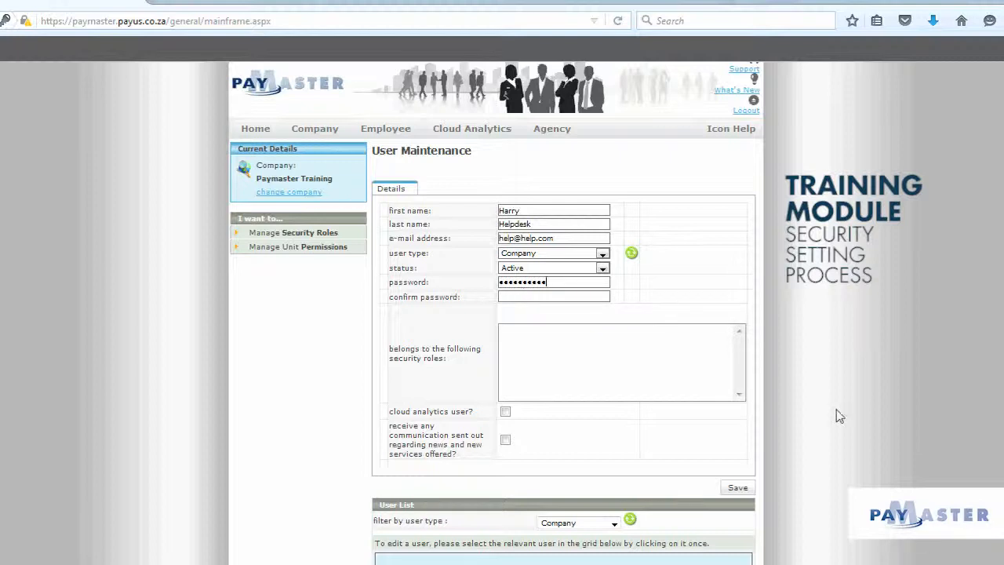
pyautogui.click(583, 298)
pyautogui.write('***********')
pyautogui.click(736, 489)
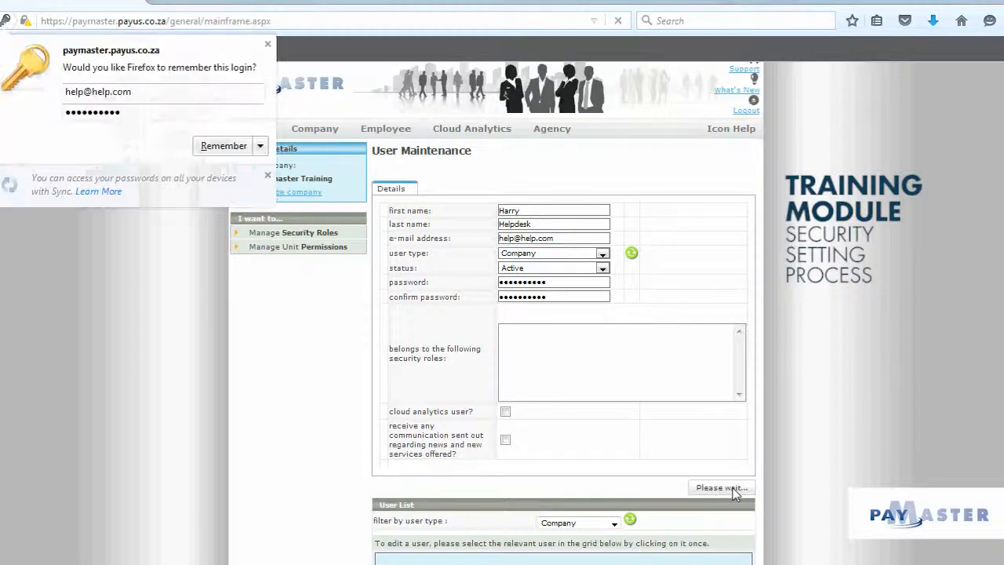
pyautogui.click(268, 44)
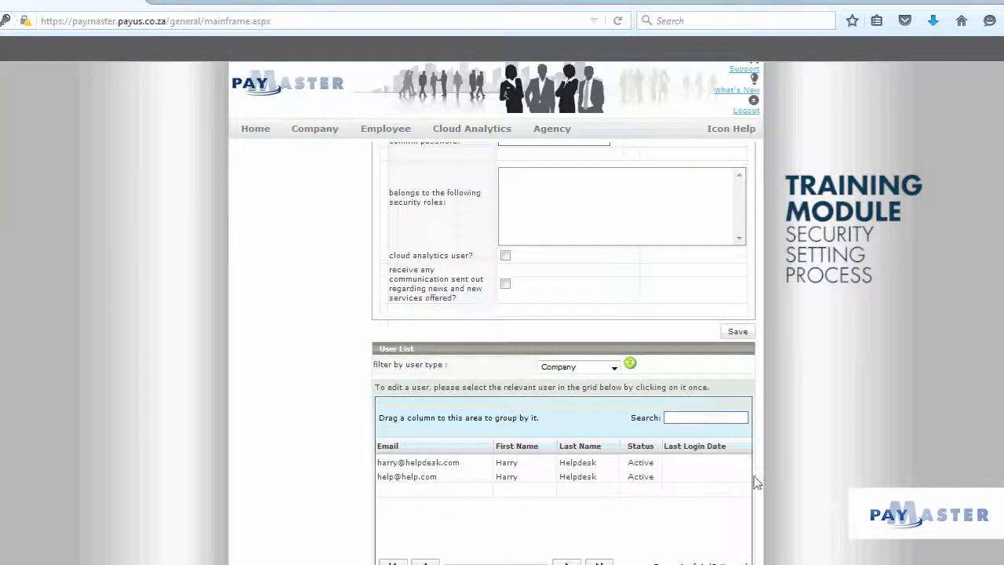
# Step: Open the new user's security roles and assign the Leave Administration role, then save
pyautogui.scroll(-1, 643, 471)
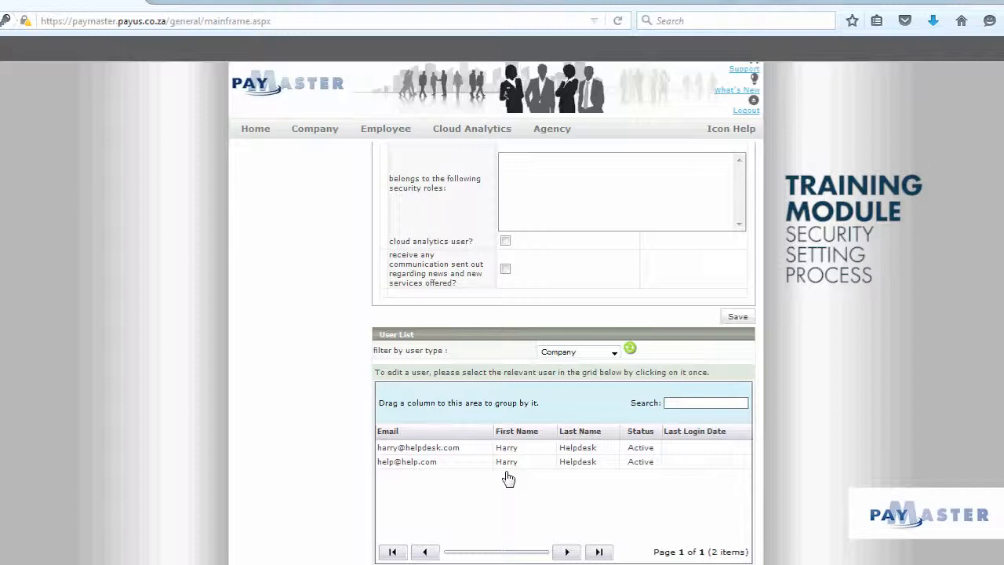
pyautogui.click(540, 464)
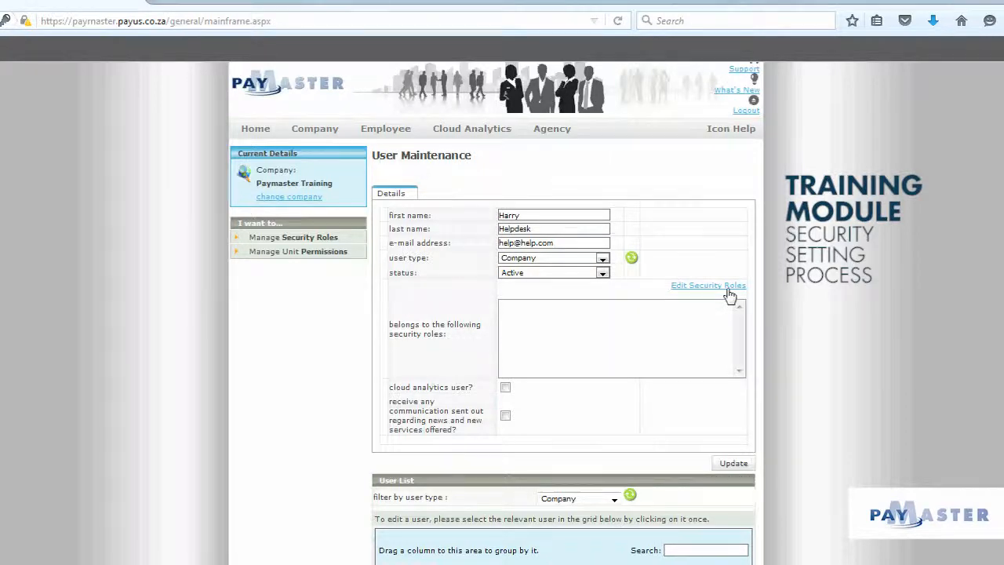
pyautogui.click(729, 292)
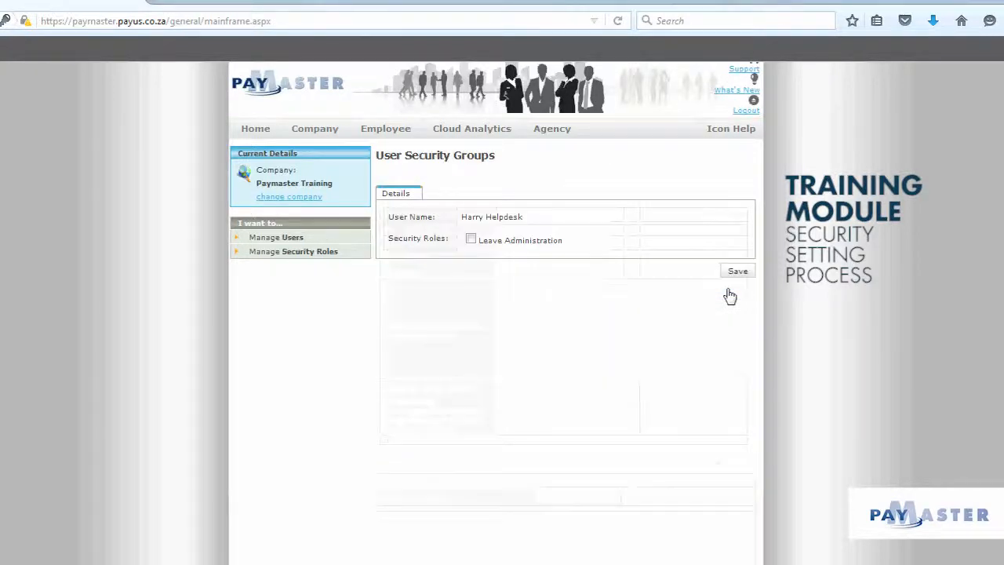
pyautogui.click(470, 240)
pyautogui.click(737, 273)
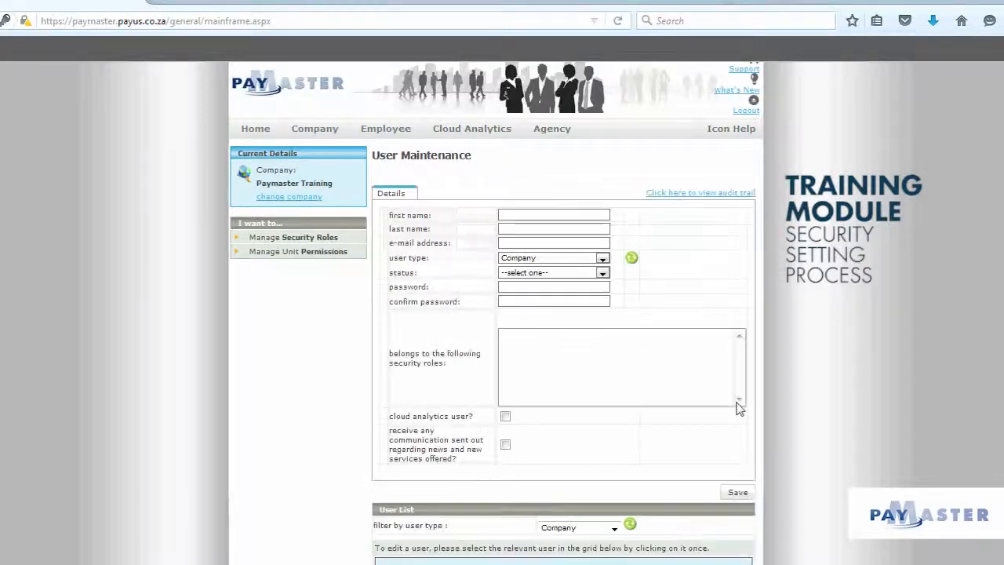
# Step: Reopen the new user from the user list and update their record
pyautogui.scroll(-2, 737, 408)
pyautogui.scroll(-2, 738, 409)
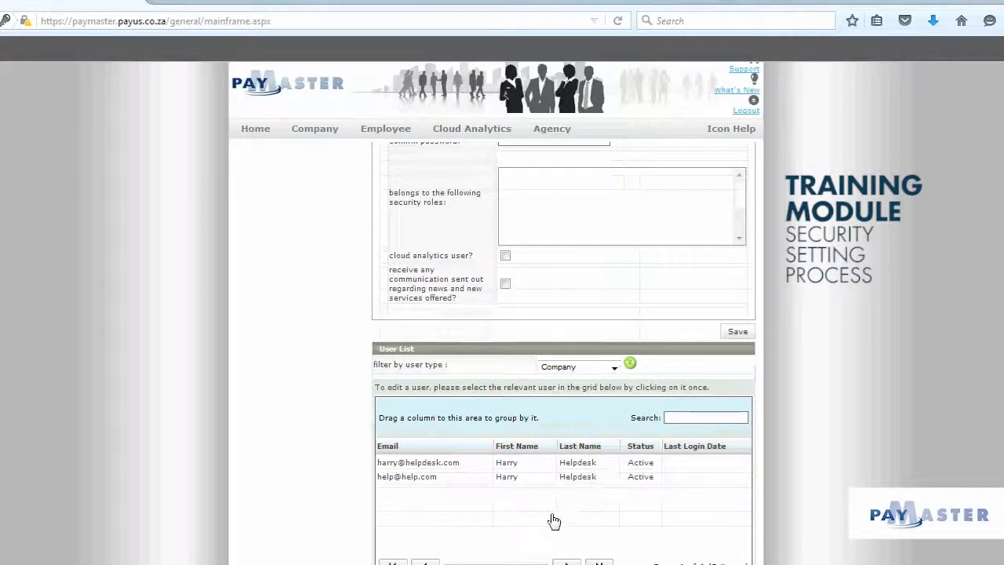
pyautogui.click(561, 480)
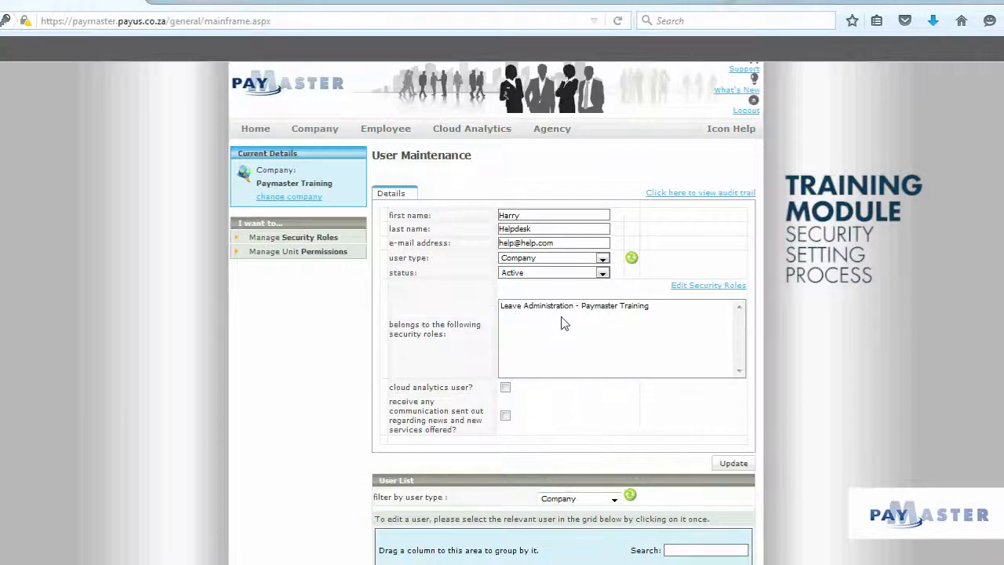
pyautogui.click(733, 463)
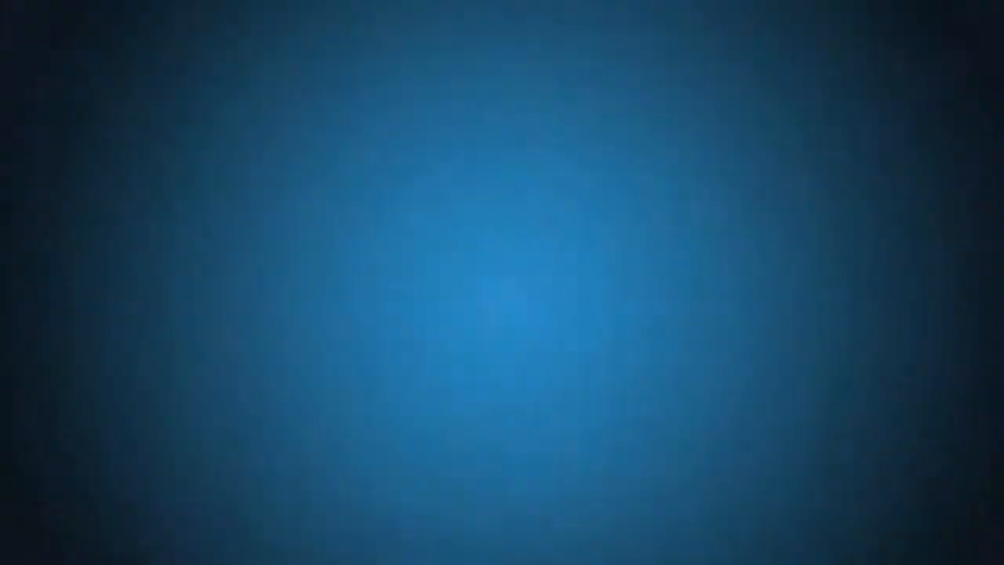